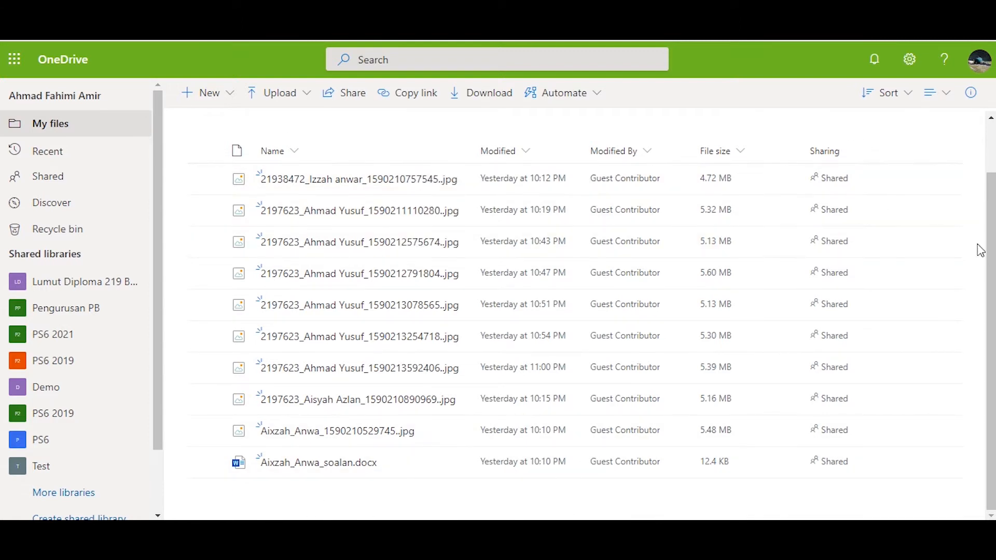
# Go up to the LLS3712 folder and open the access management for the Quiz Assignment Revision folder
pyautogui.scroll(1, 941, 318)
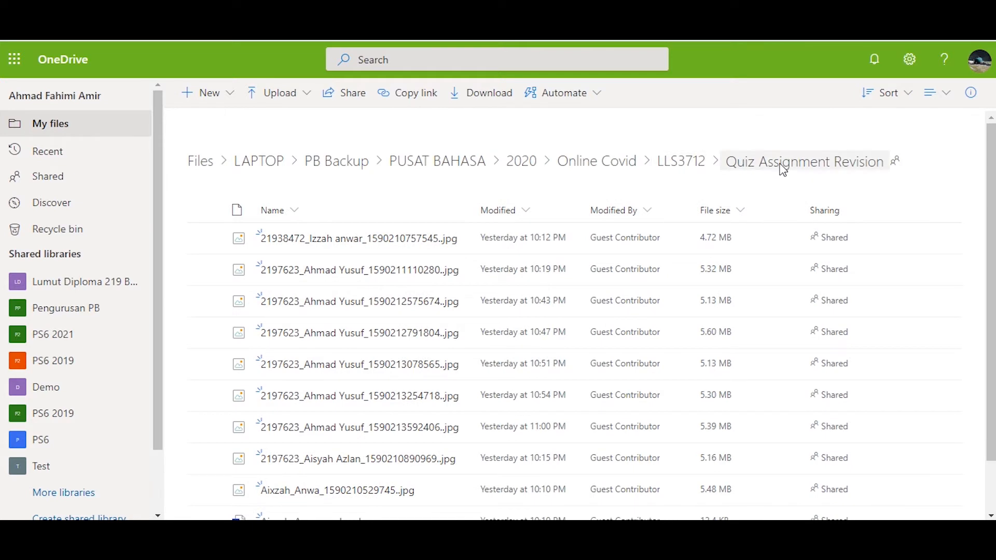
pyautogui.click(674, 162)
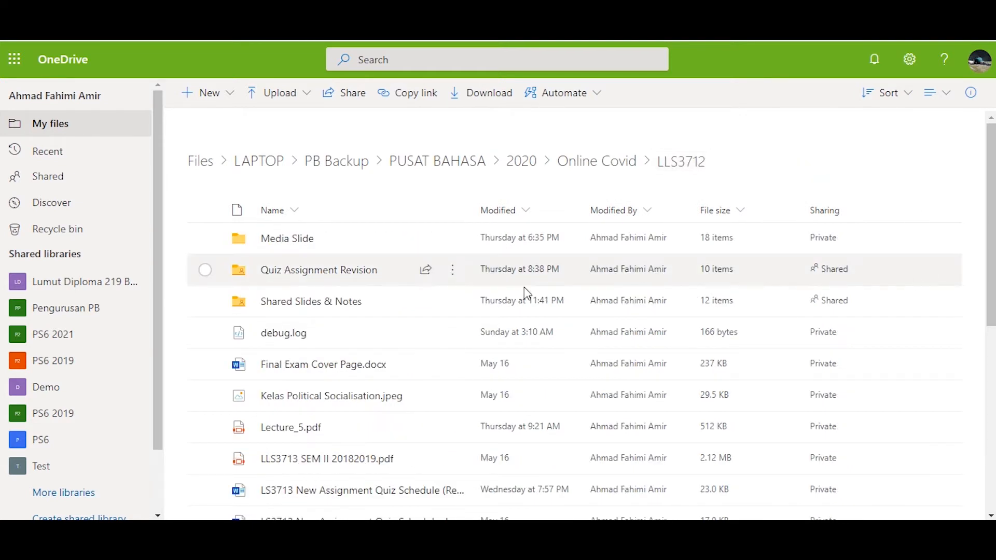
pyautogui.click(206, 272)
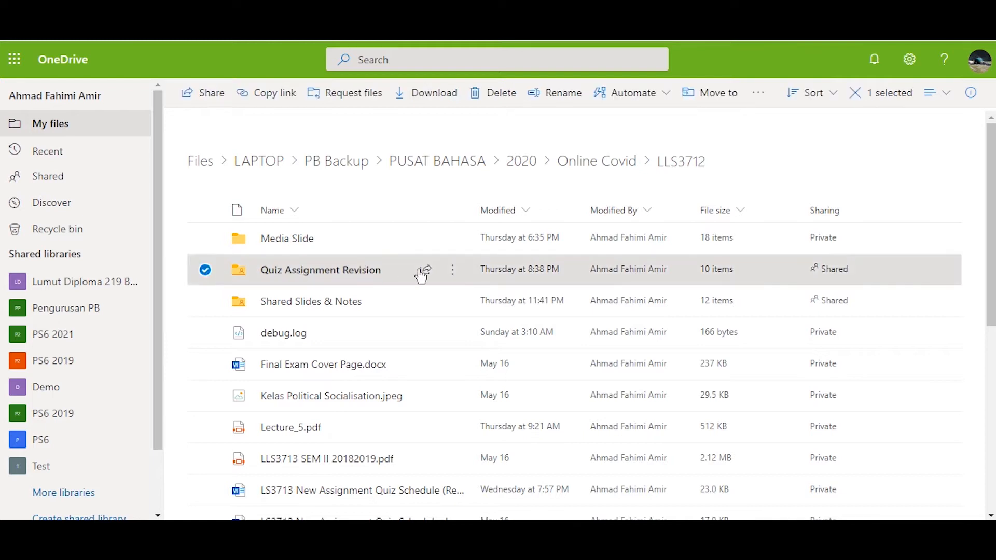
pyautogui.click(454, 273)
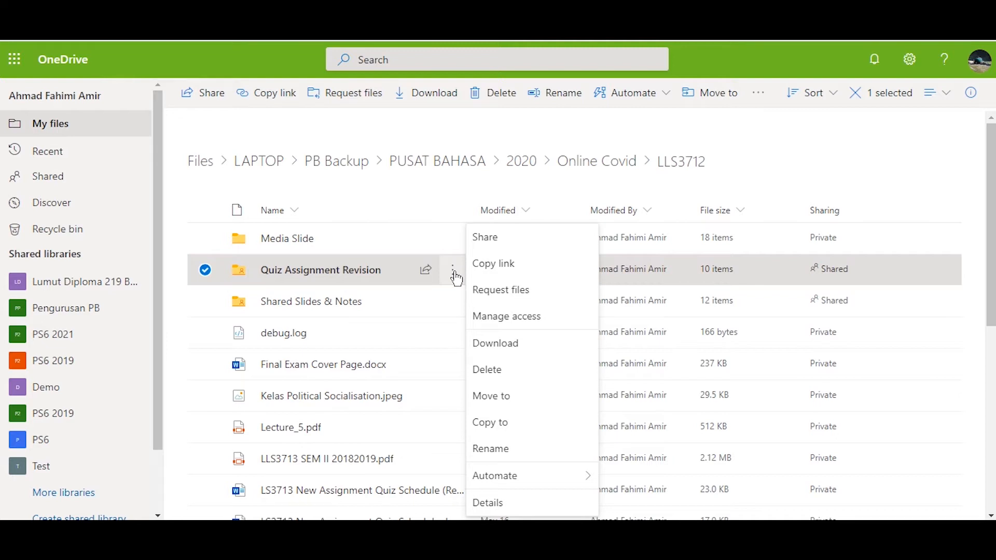
pyautogui.click(507, 317)
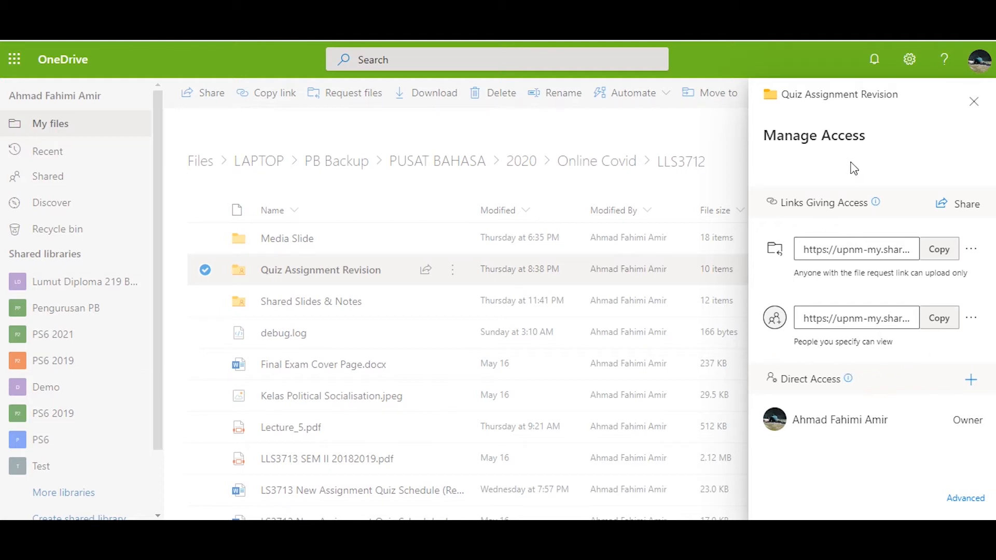
# Open the settings of the link for specified people and set its permission to Can view
pyautogui.click(971, 321)
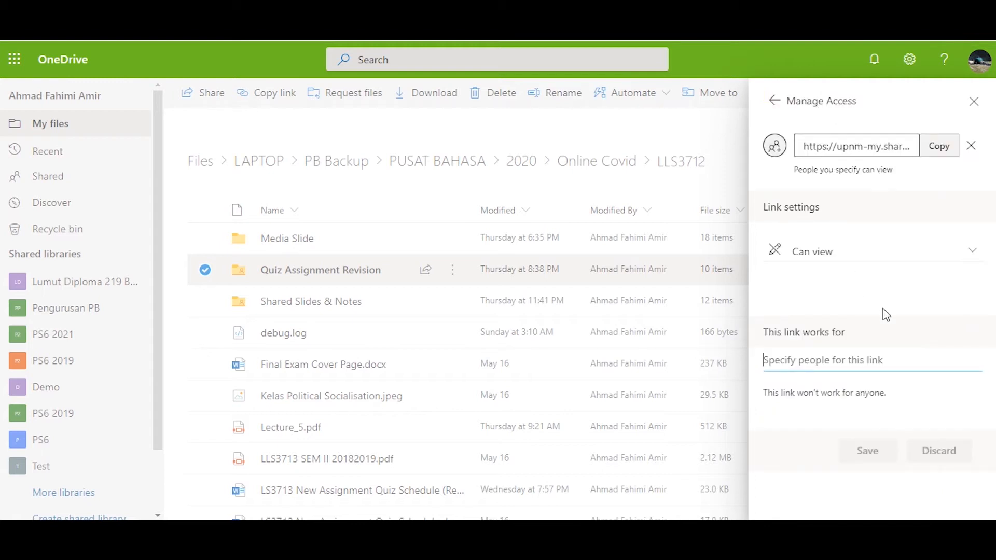
pyautogui.click(936, 348)
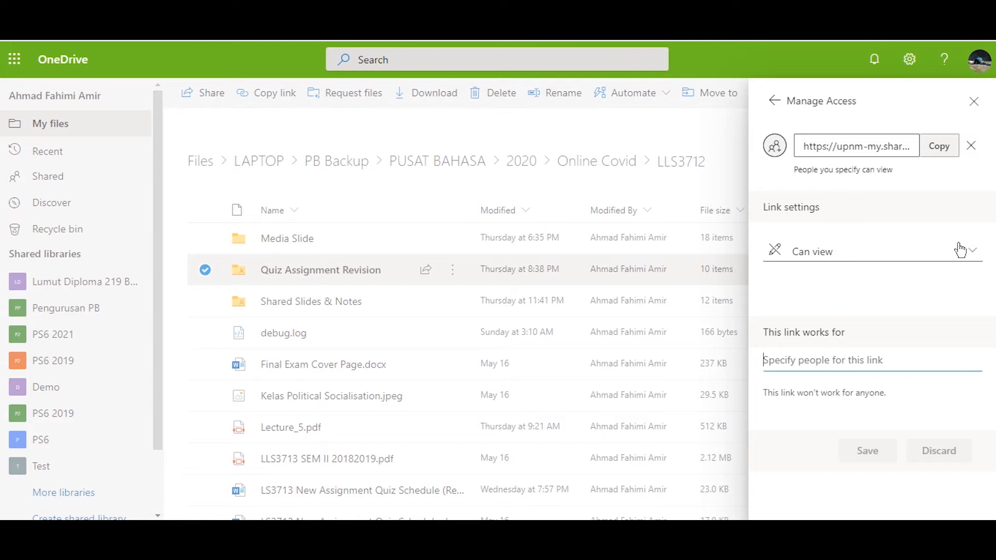
pyautogui.click(973, 259)
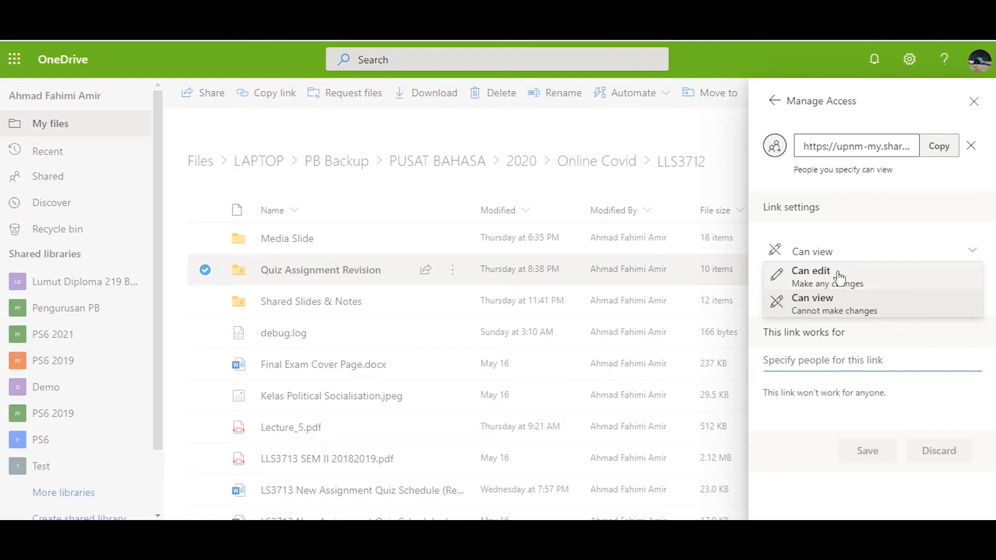
pyautogui.click(876, 309)
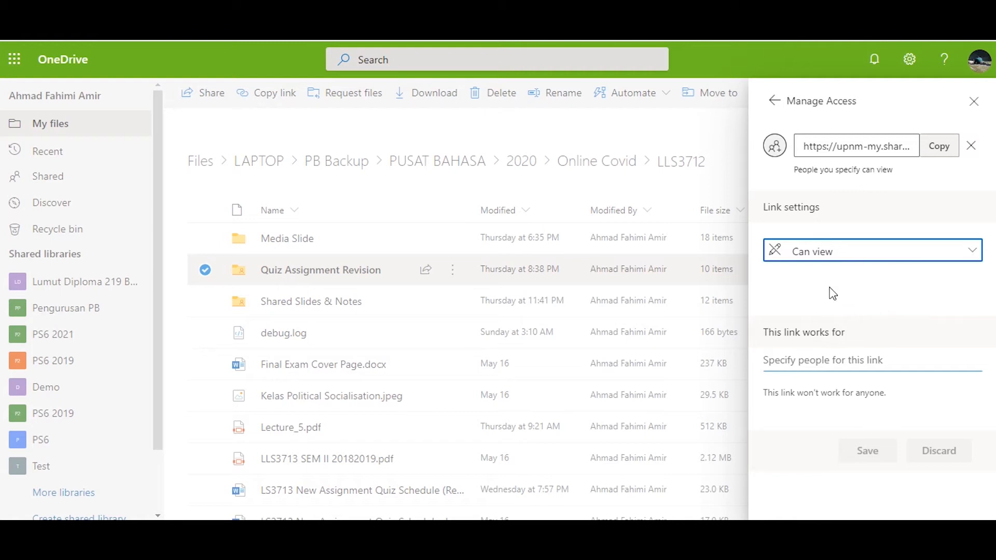
# Add the external recipient's e-mail address to the people this link works for, save, and close the access settings
pyautogui.click(817, 362)
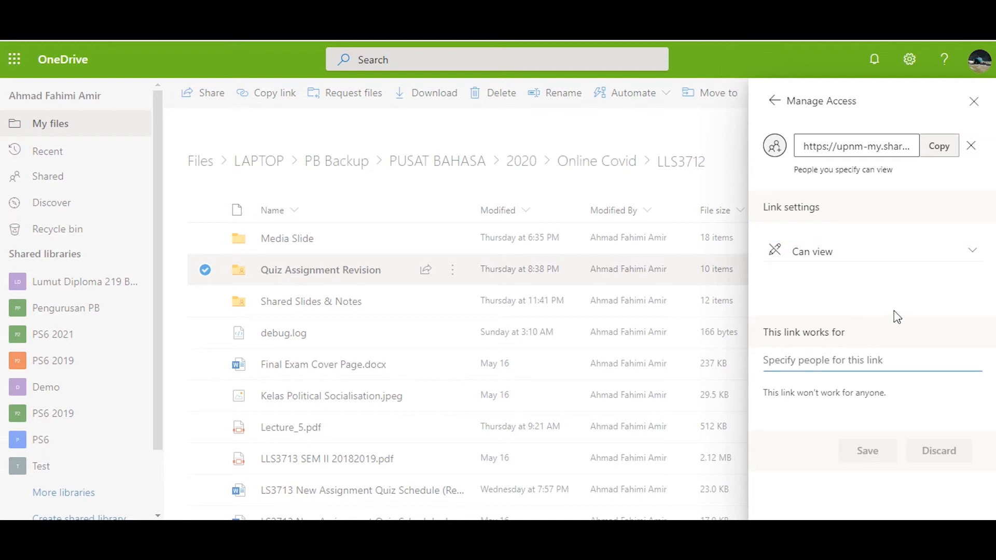
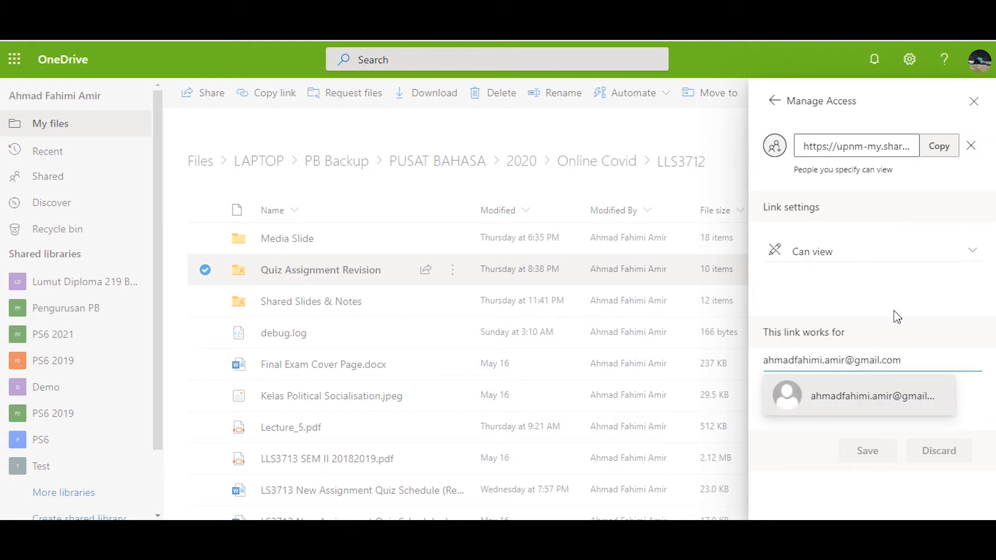
pyautogui.click(855, 389)
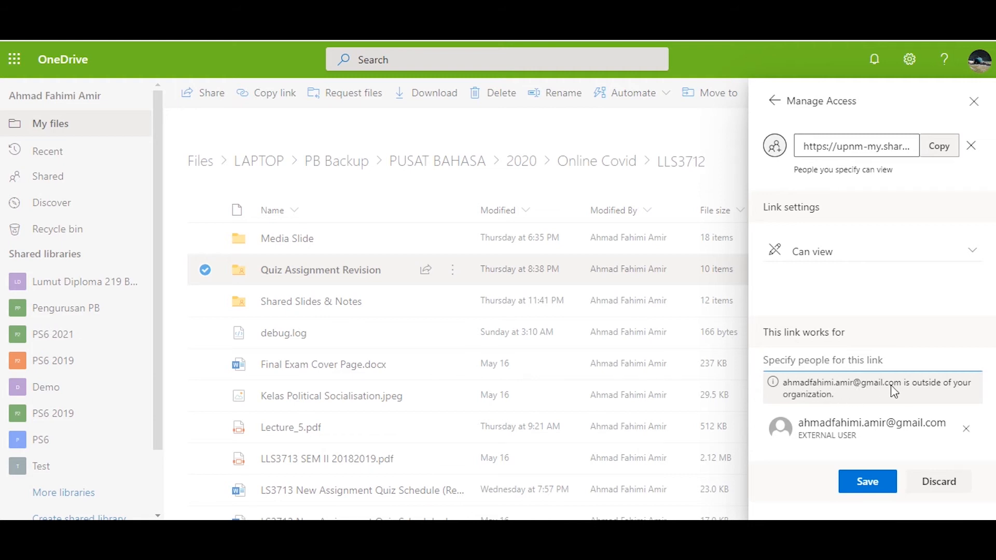
pyautogui.click(871, 488)
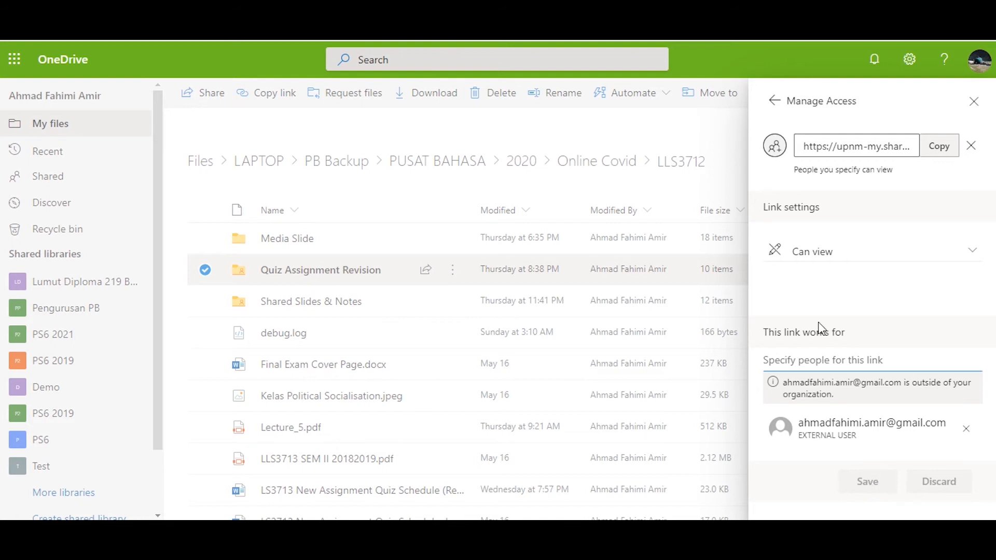
pyautogui.click(973, 102)
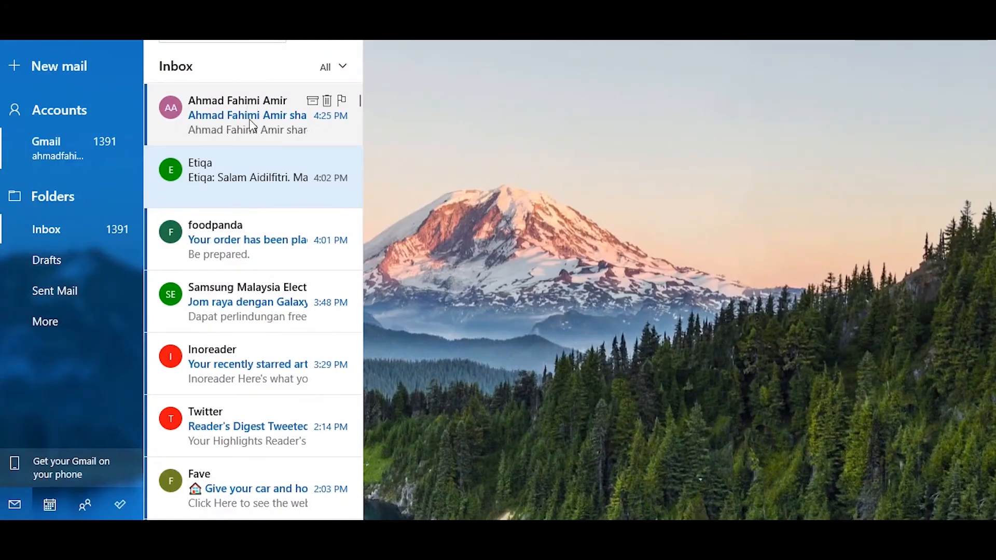
# Switch to the Mail app, view the folder sharing notification, and open the shared Quiz Assignment Revision folder from it
pyautogui.click(252, 127)
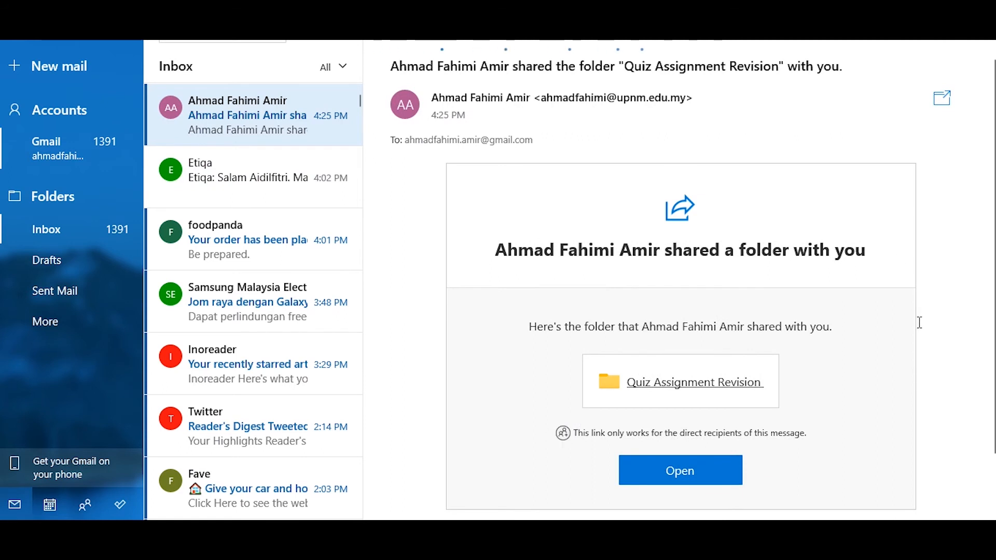
pyautogui.scroll(-2, 919, 322)
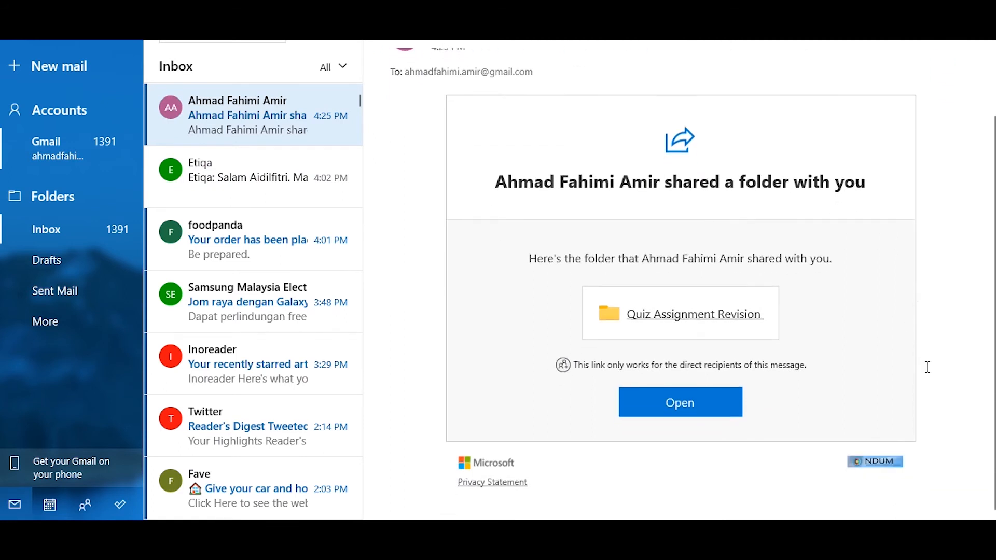
pyautogui.scroll(2, 927, 367)
pyautogui.scroll(-2, 661, 274)
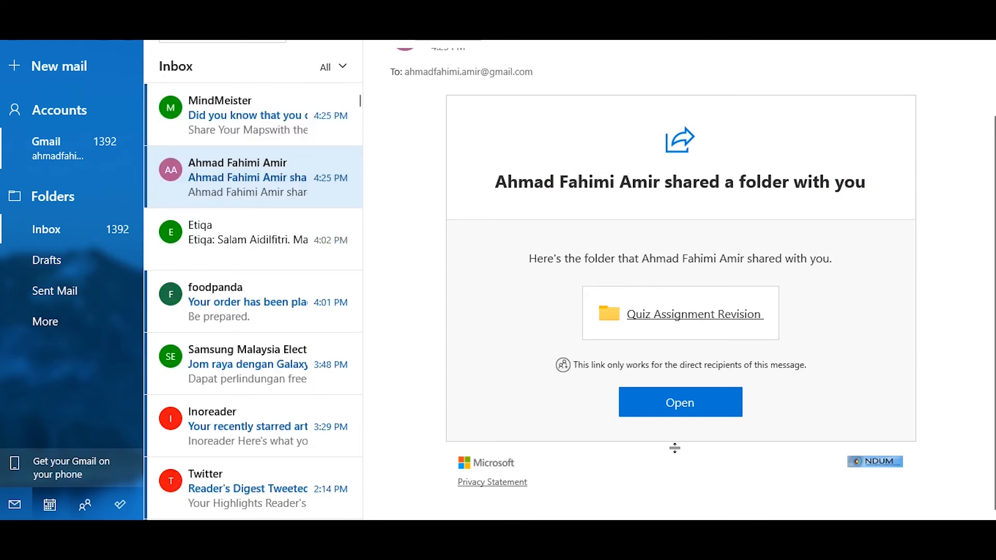
pyautogui.click(677, 412)
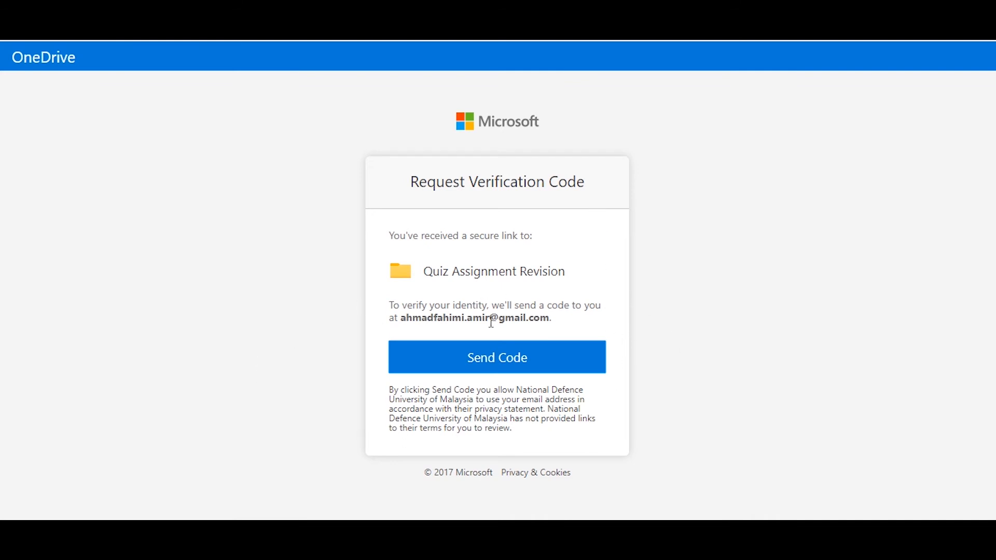
# Request a verification code for the shared folder and select the code in the received e-mail in the Mail app
pyautogui.click(496, 360)
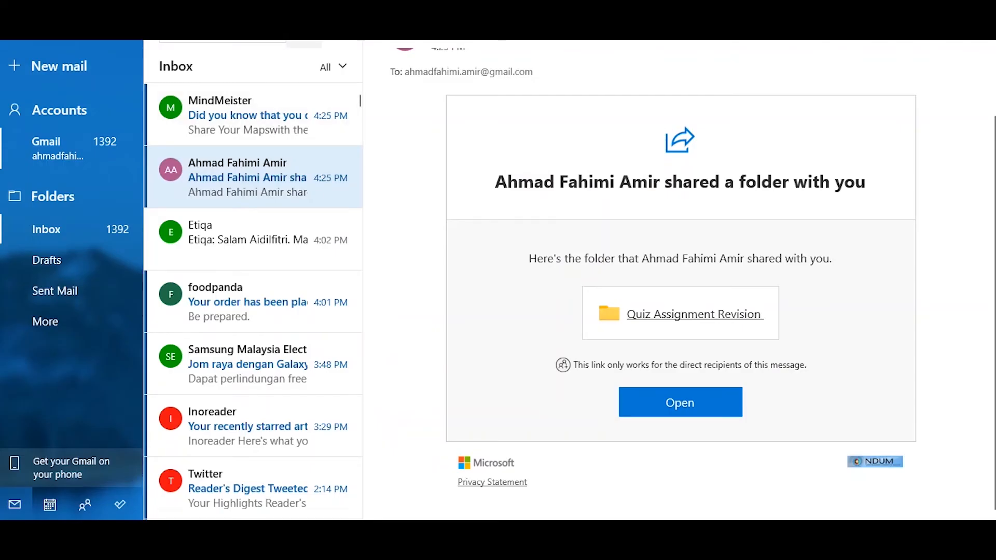
pyautogui.click(253, 120)
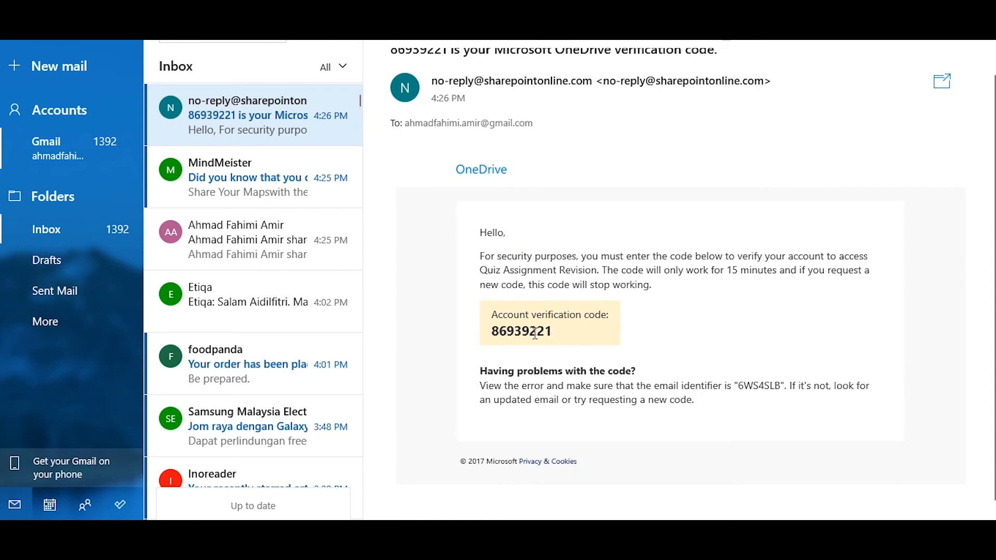
pyautogui.moveTo(552, 333); pyautogui.dragTo(492, 334)
pyautogui.hotkey('ctrl', 'c')
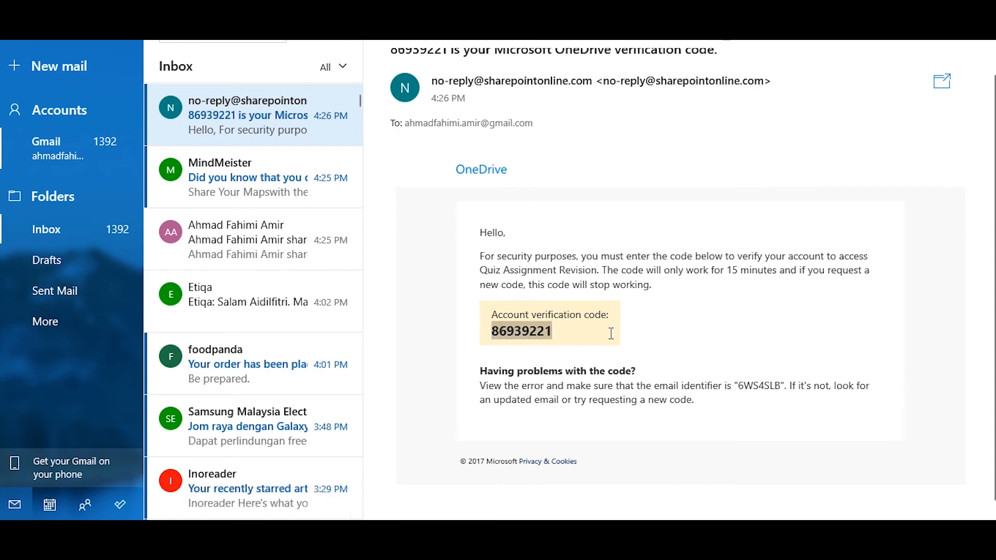
# Switch back to the browser, paste the verification code, and verify it to access the shared folder
pyautogui.hotkey('alt', 'Tab')
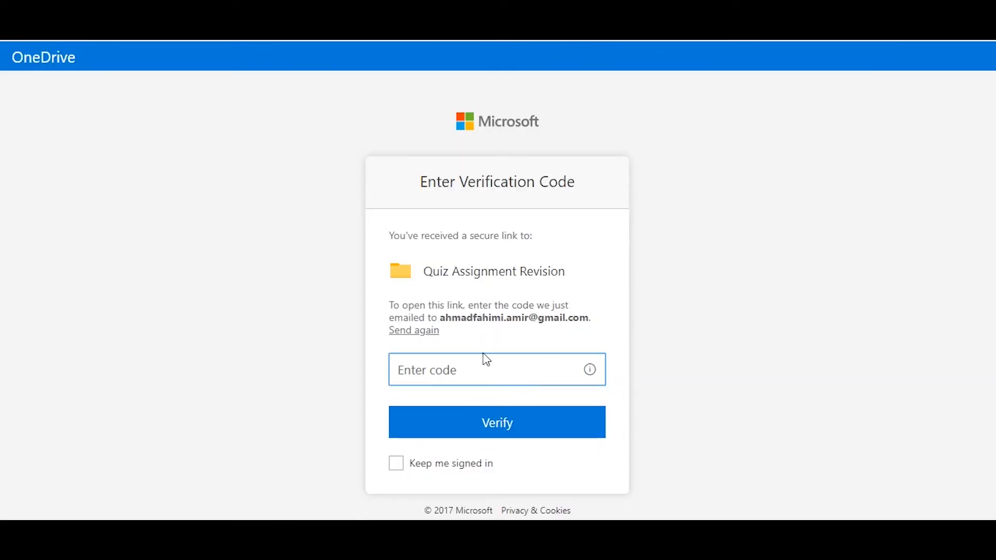
pyautogui.hotkey('ctrl', 'v')
pyautogui.click(722, 359)
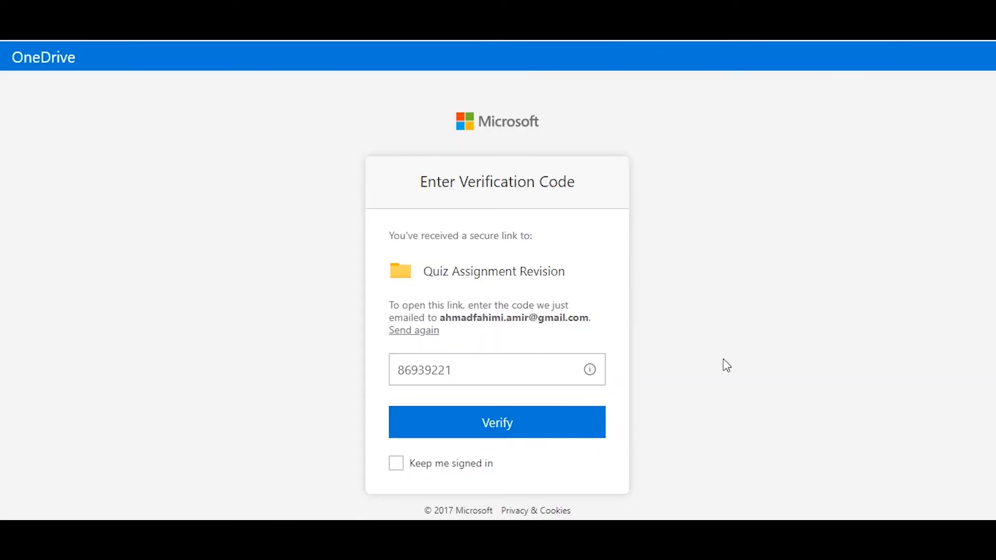
pyautogui.click(512, 429)
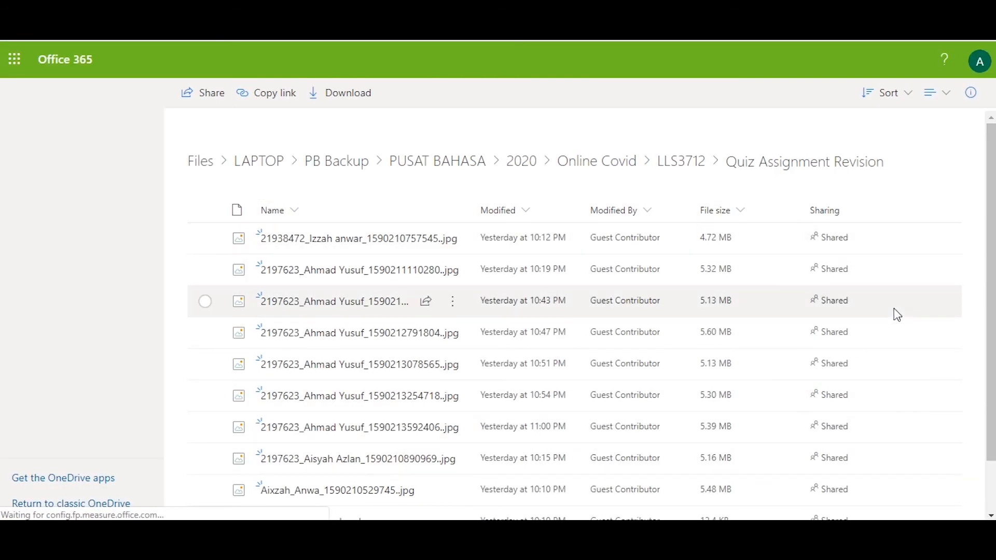
# Look through the files in the shared folder and examine the actions available for the first image file
pyautogui.scroll(-2, 886, 332)
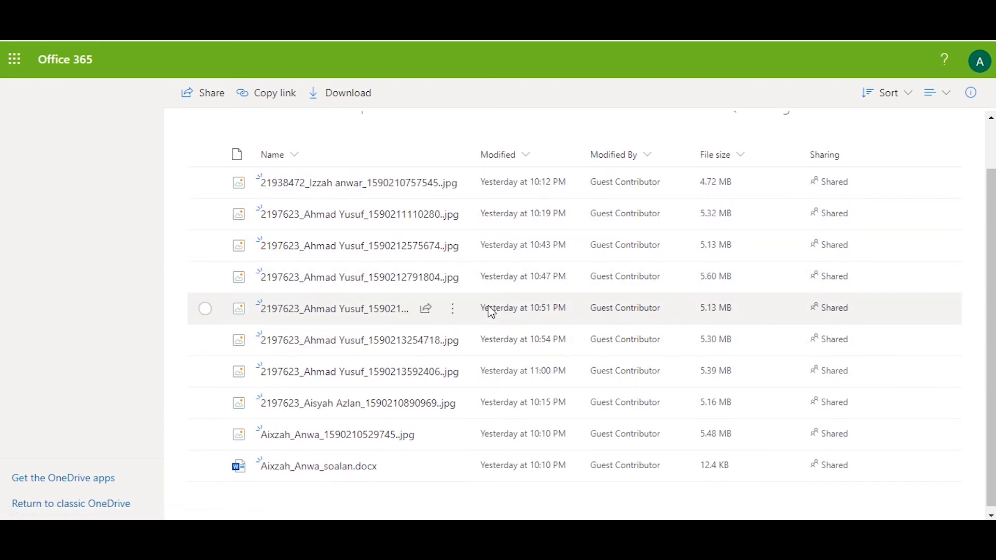
pyautogui.scroll(2, 467, 270)
pyautogui.click(456, 242)
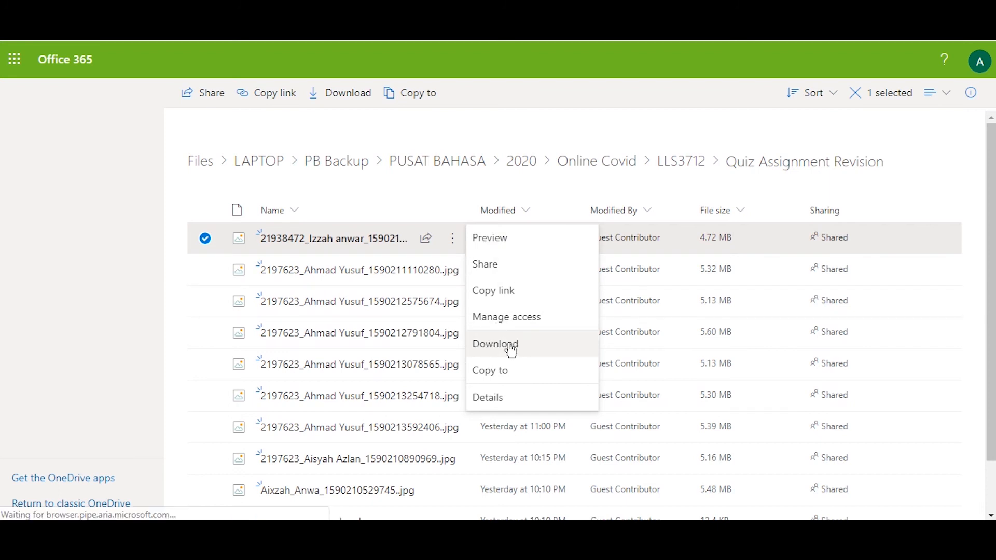
pyautogui.click(973, 295)
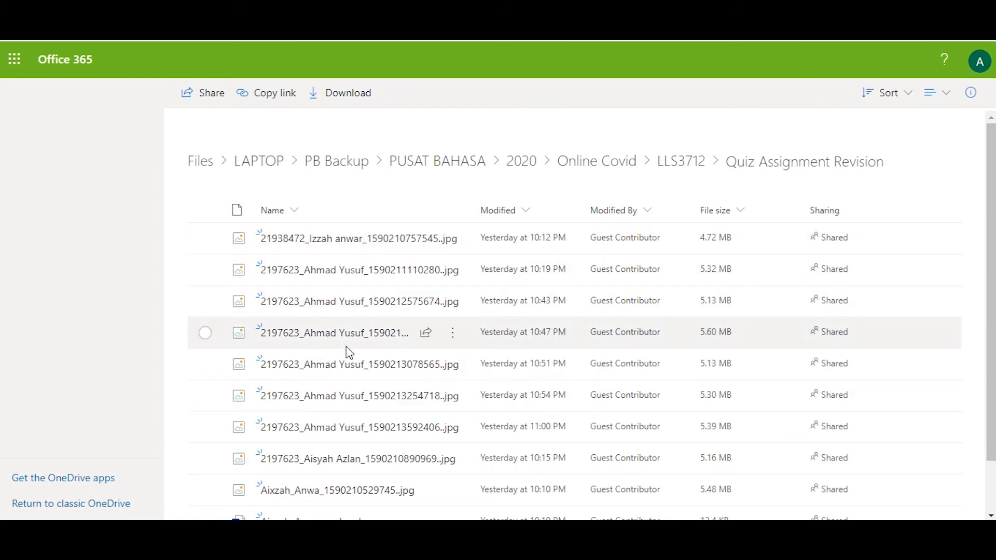
pyautogui.scroll(-2, 290, 383)
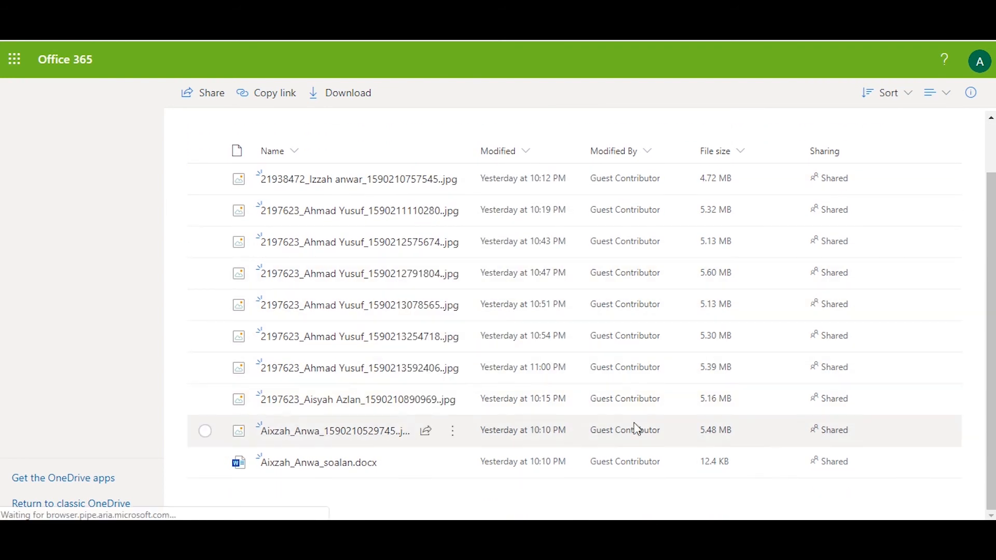
pyautogui.scroll(2, 493, 462)
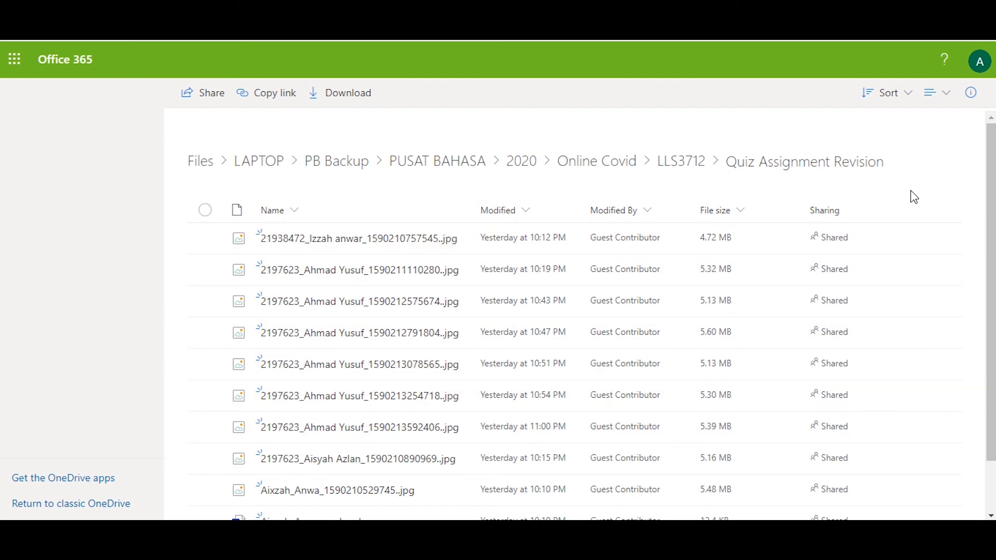
# Open the guest account details and sign out of the account
pyautogui.click(980, 65)
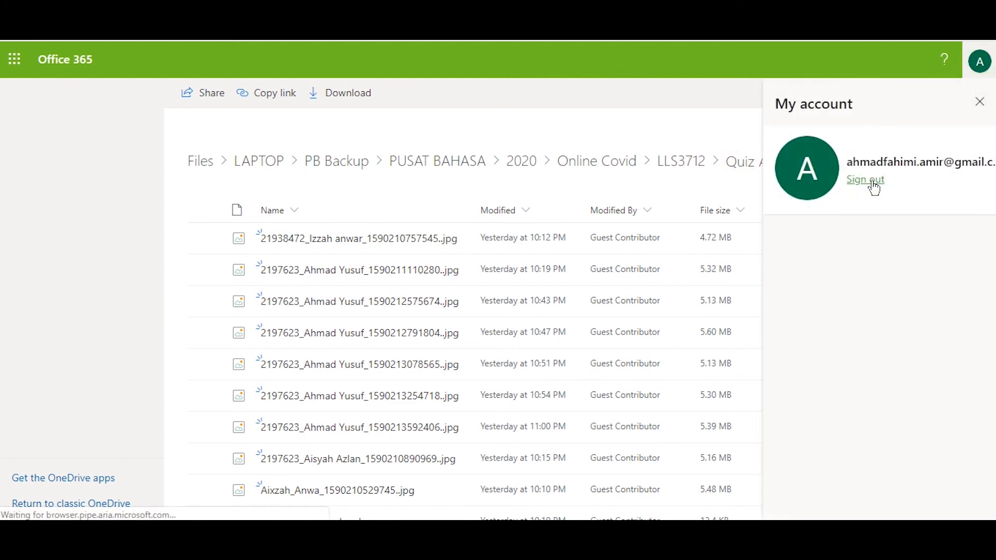
pyautogui.click(873, 183)
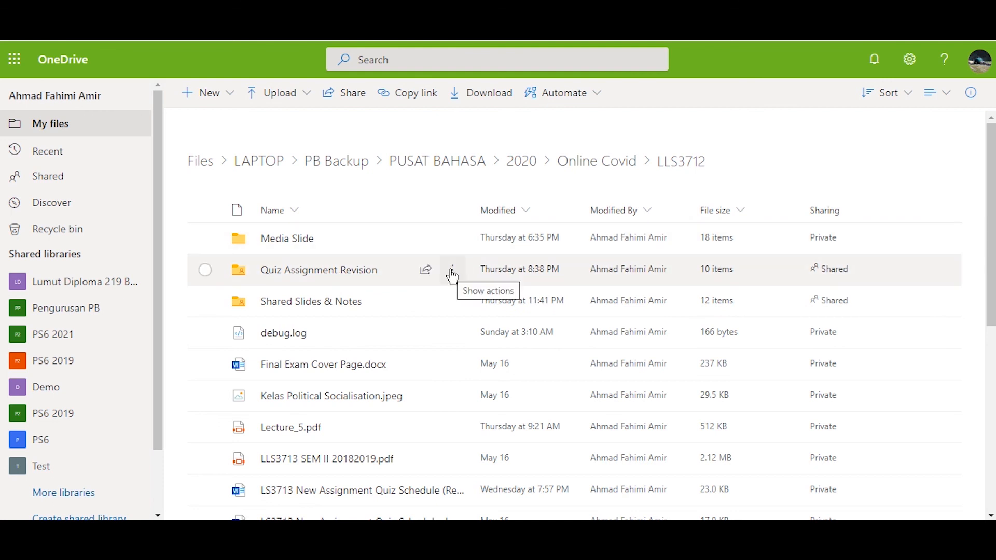
# Remove the external user's access to the Quiz Assignment Revision folder from its Can view link for specified people
pyautogui.click(452, 273)
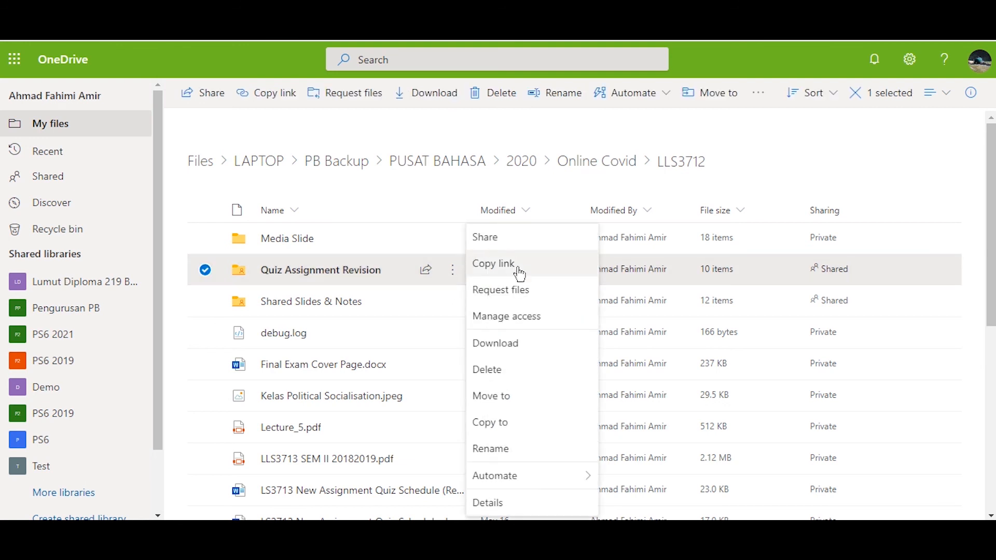
pyautogui.click(515, 322)
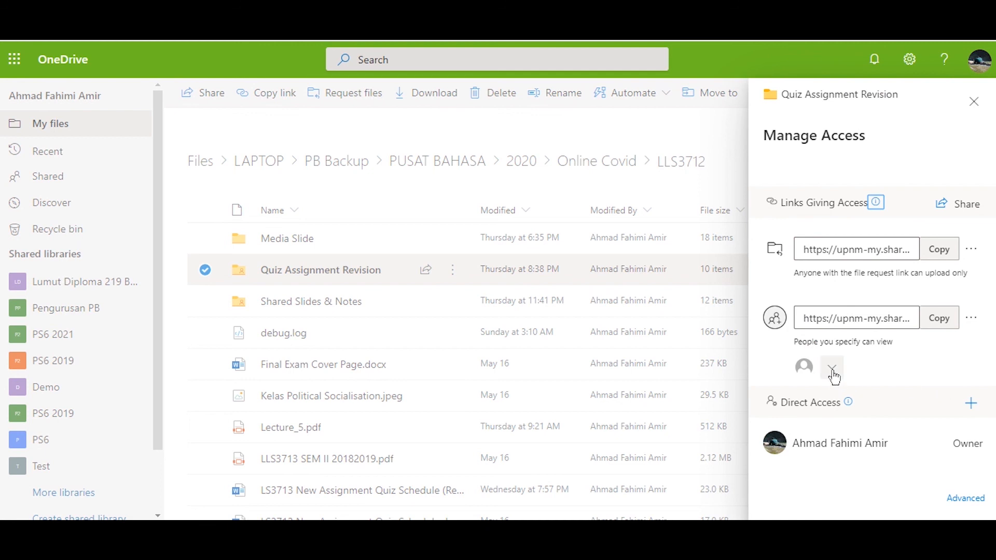
pyautogui.click(832, 370)
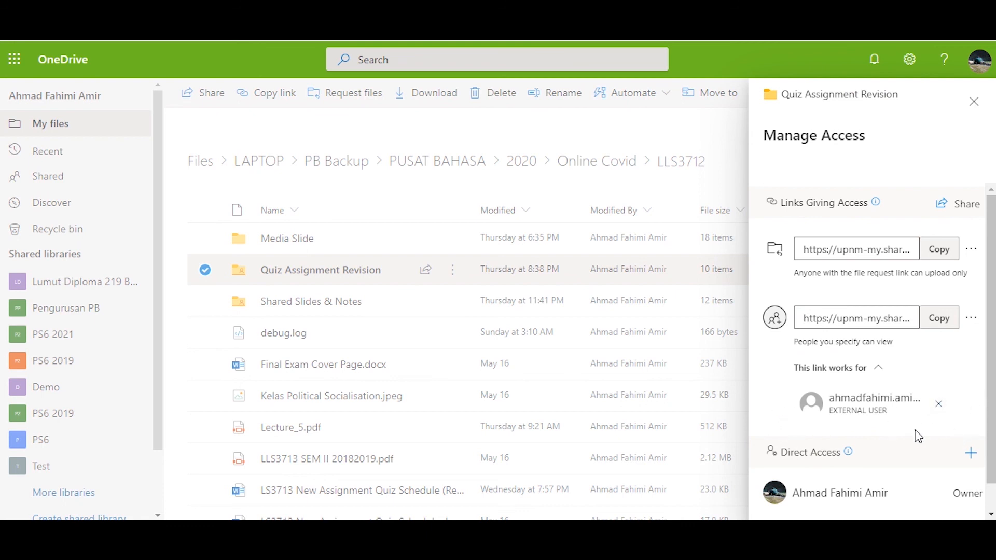
pyautogui.click(939, 405)
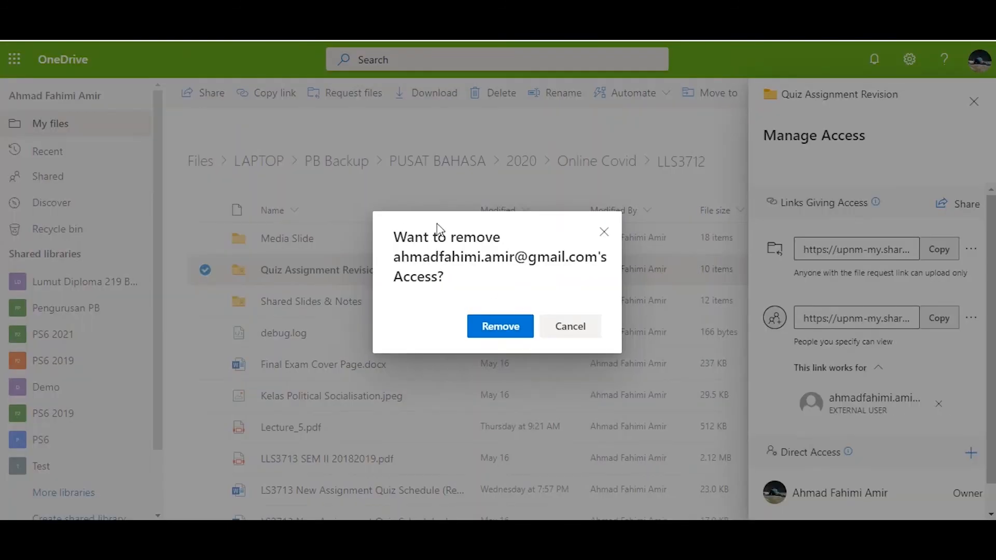
pyautogui.click(500, 328)
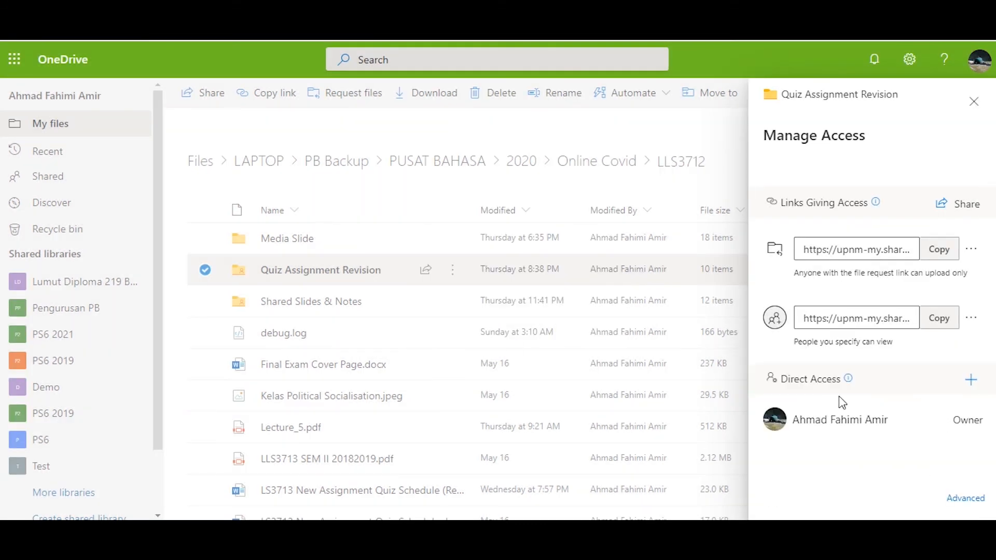